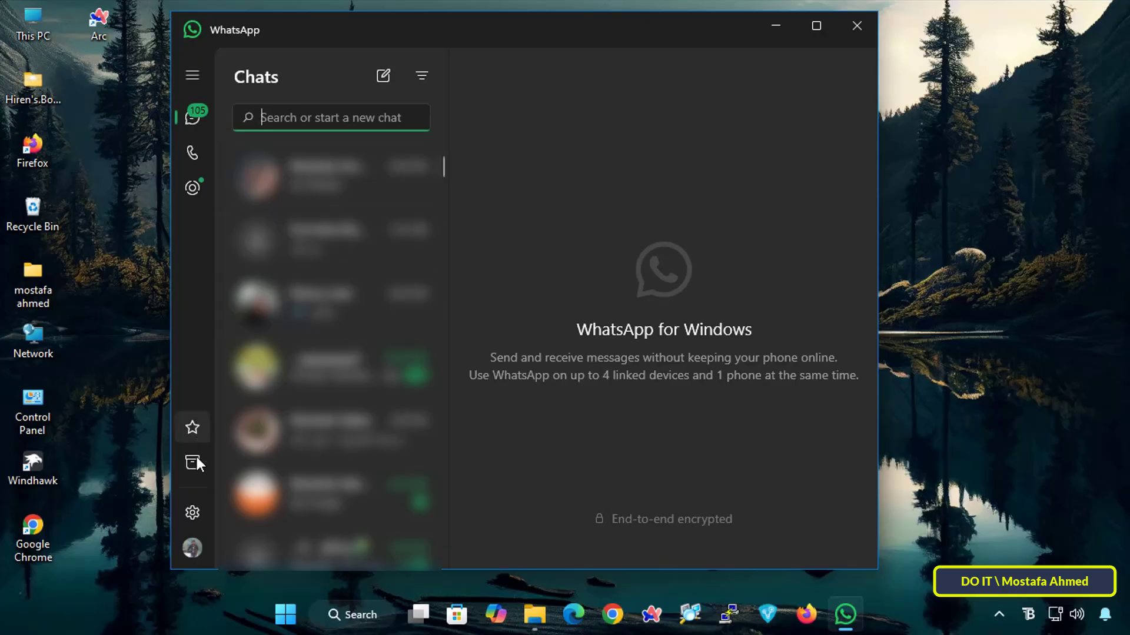
In Settings > Notifications, set Show banner notifications and Show taskbar notification badge to Never
{"action": "left_click", "coordinate": [193, 513]}
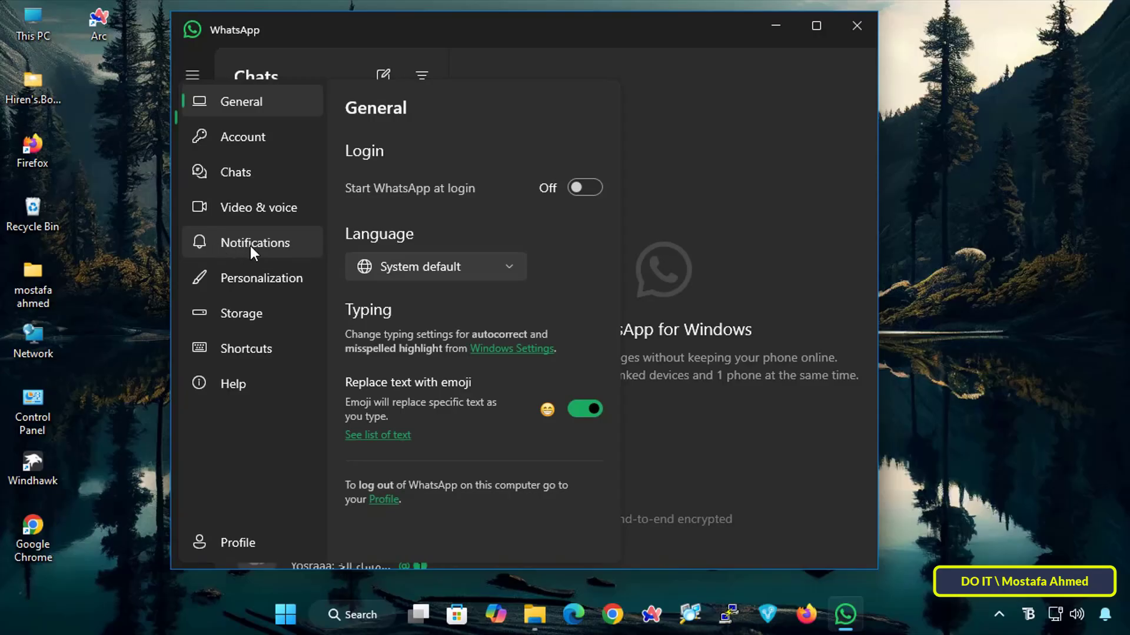
{"action": "left_click", "coordinate": [283, 248]}
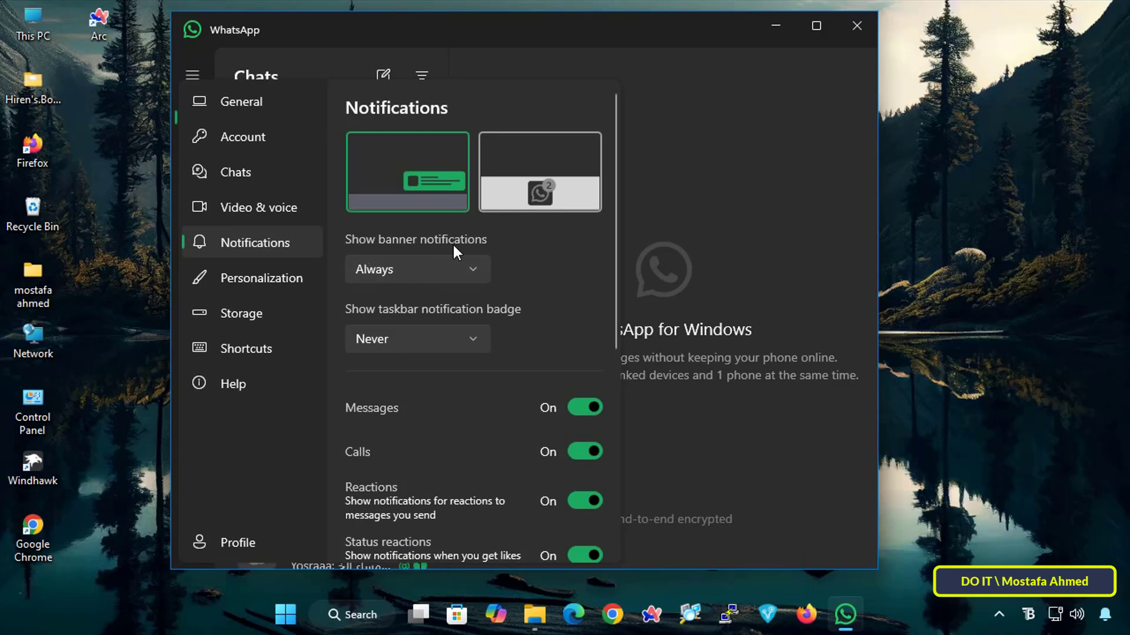
{"action": "left_click", "coordinate": [471, 270]}
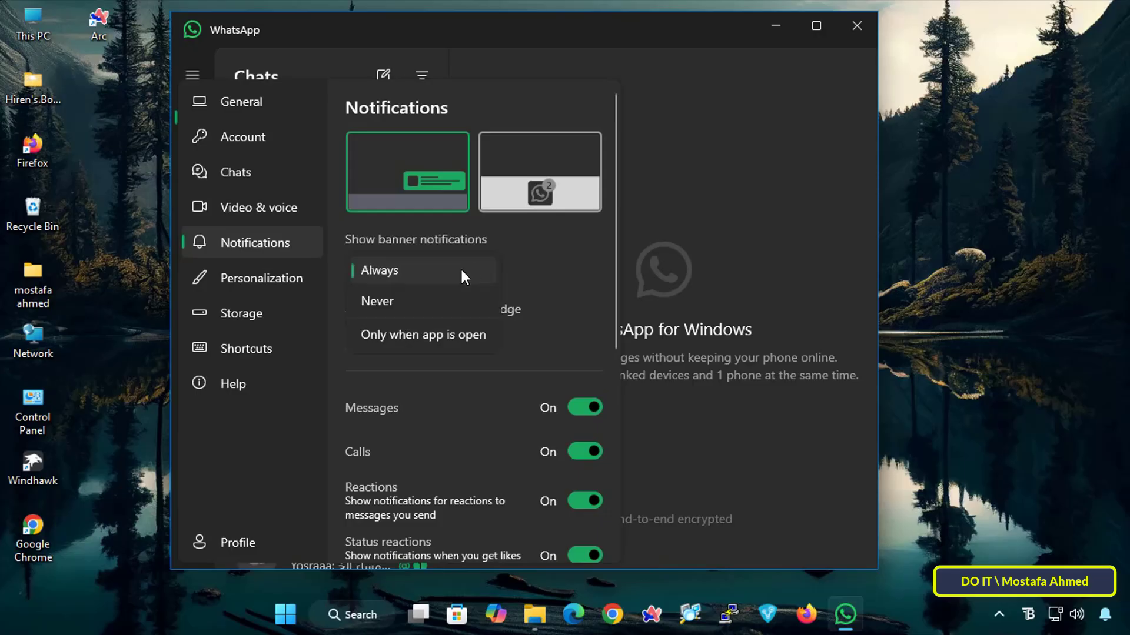
{"action": "left_click", "coordinate": [397, 296]}
{"action": "left_click", "coordinate": [470, 339]}
{"action": "left_click", "coordinate": [394, 341]}
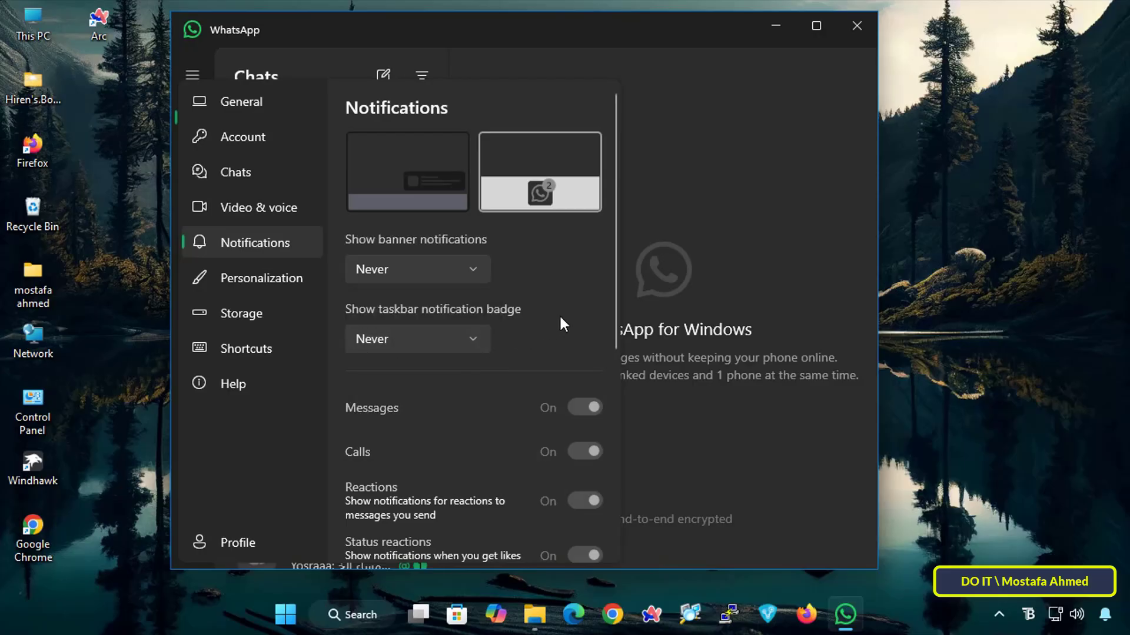
Switch Show banner notifications and Show taskbar notification badge back to Always
{"action": "scroll", "coordinate": [559, 313], "scroll_direction": "down", "scroll_amount": 4}
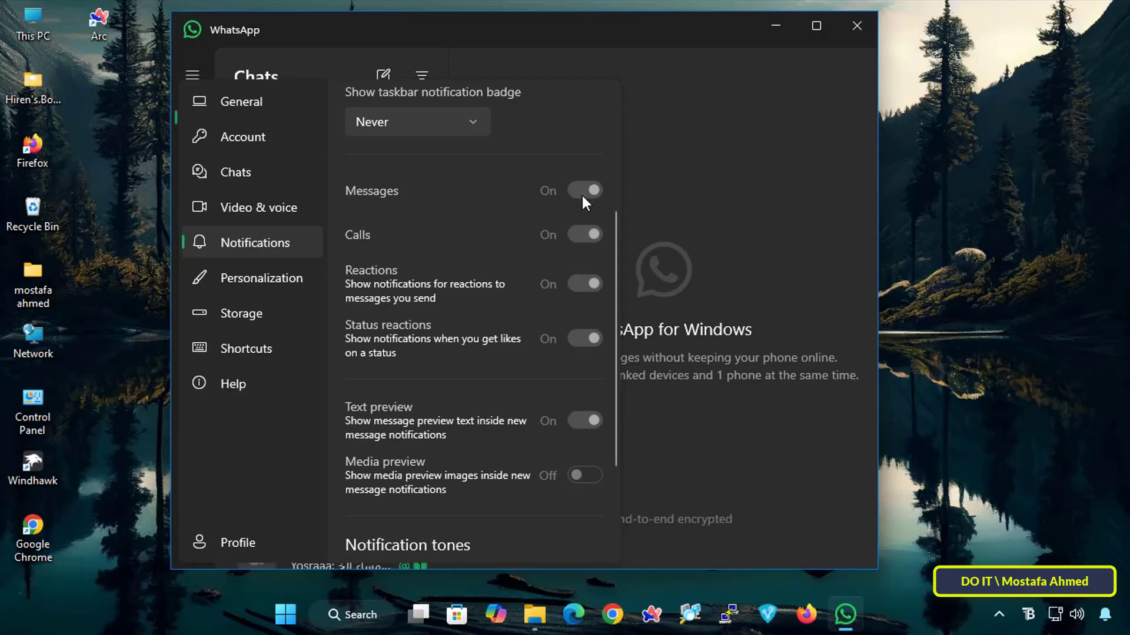
{"action": "scroll", "coordinate": [581, 196], "scroll_direction": "up", "scroll_amount": 3}
{"action": "left_click", "coordinate": [417, 267]}
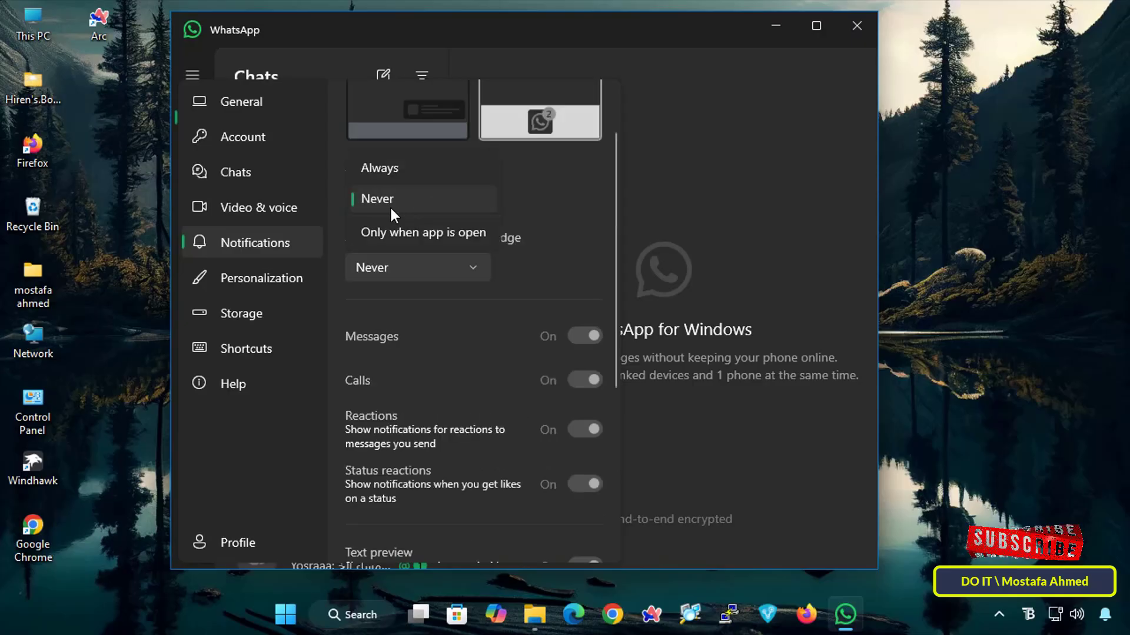
{"action": "left_click", "coordinate": [387, 171]}
{"action": "left_click", "coordinate": [417, 260]}
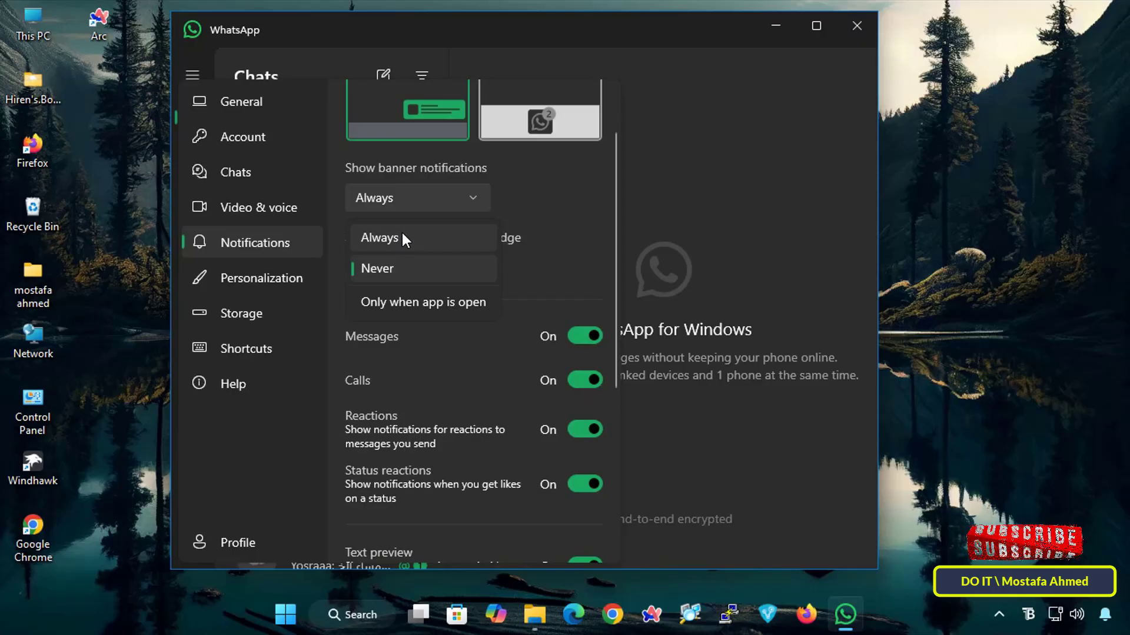
{"action": "left_click", "coordinate": [401, 238]}
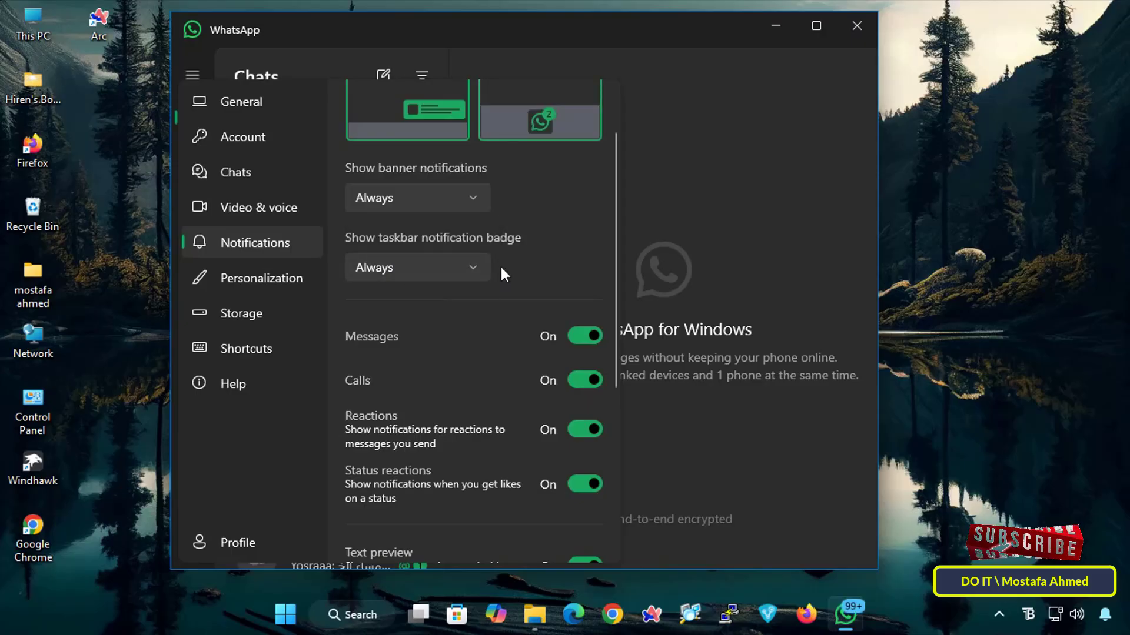
{"action": "left_click", "coordinate": [478, 199]}
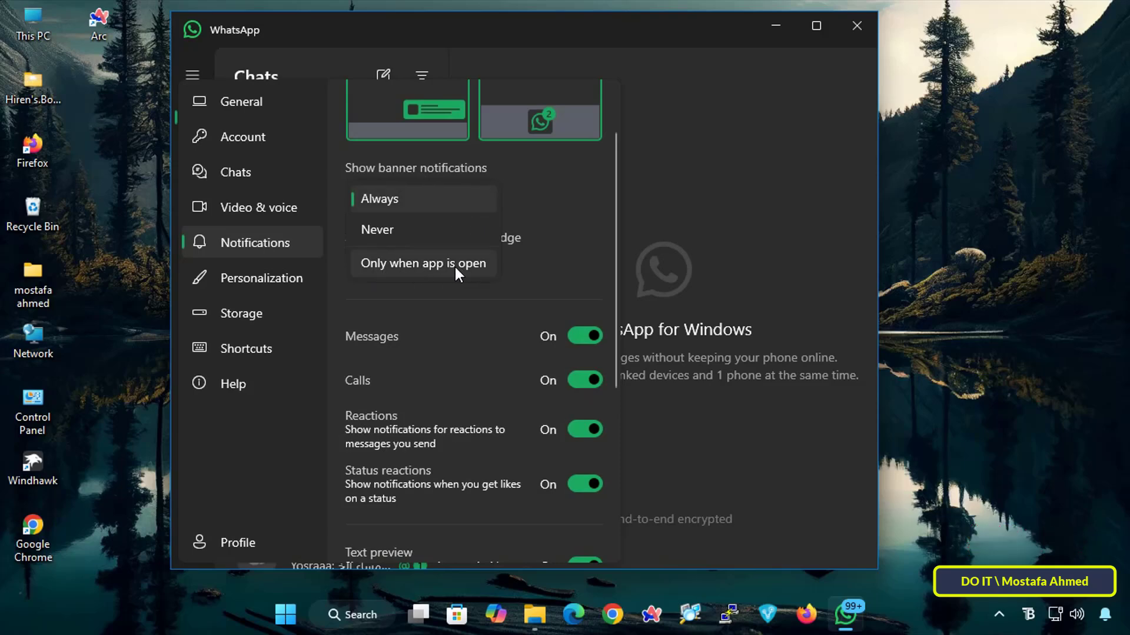
{"action": "left_click", "coordinate": [550, 269]}
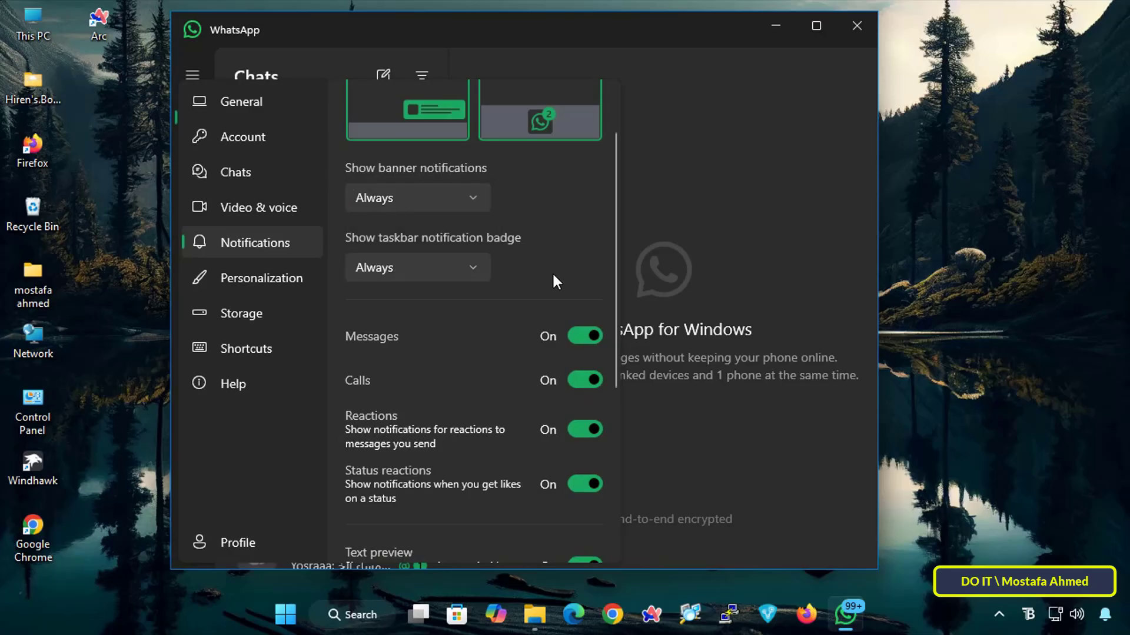
{"action": "scroll", "coordinate": [552, 272], "scroll_direction": "down", "scroll_amount": 3}
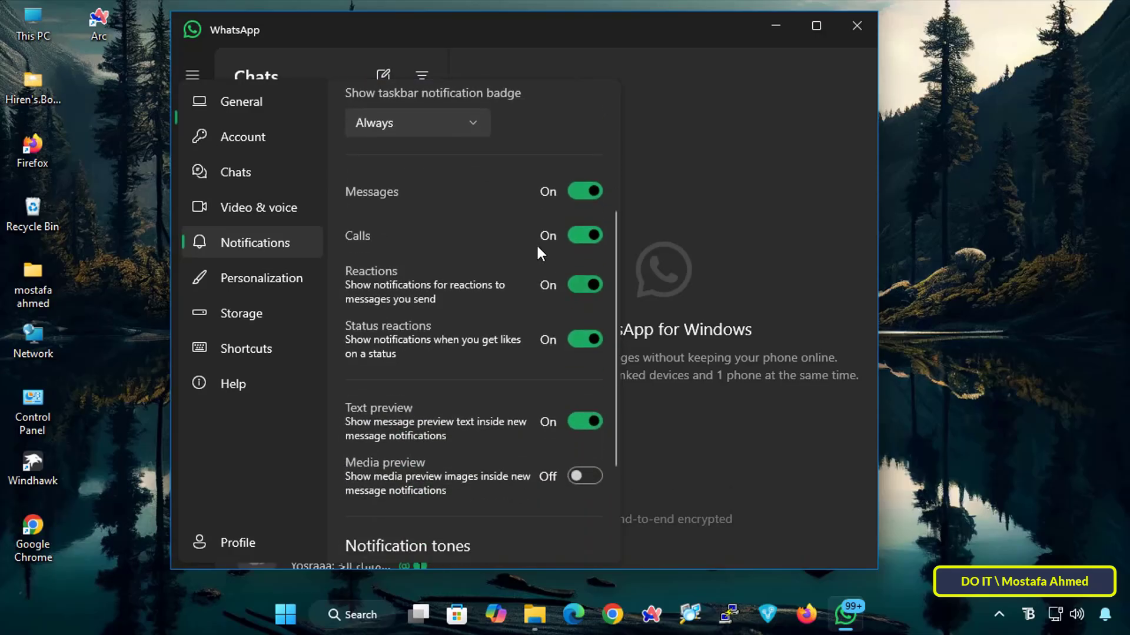
{"action": "left_click", "coordinate": [576, 199]}
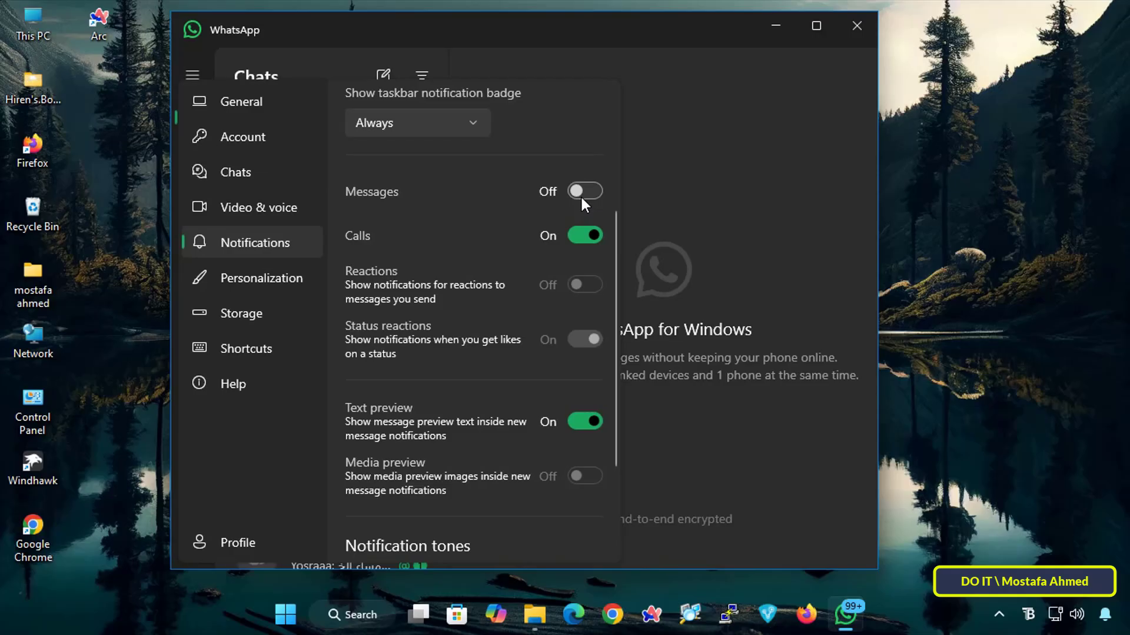
{"action": "left_click", "coordinate": [582, 197]}
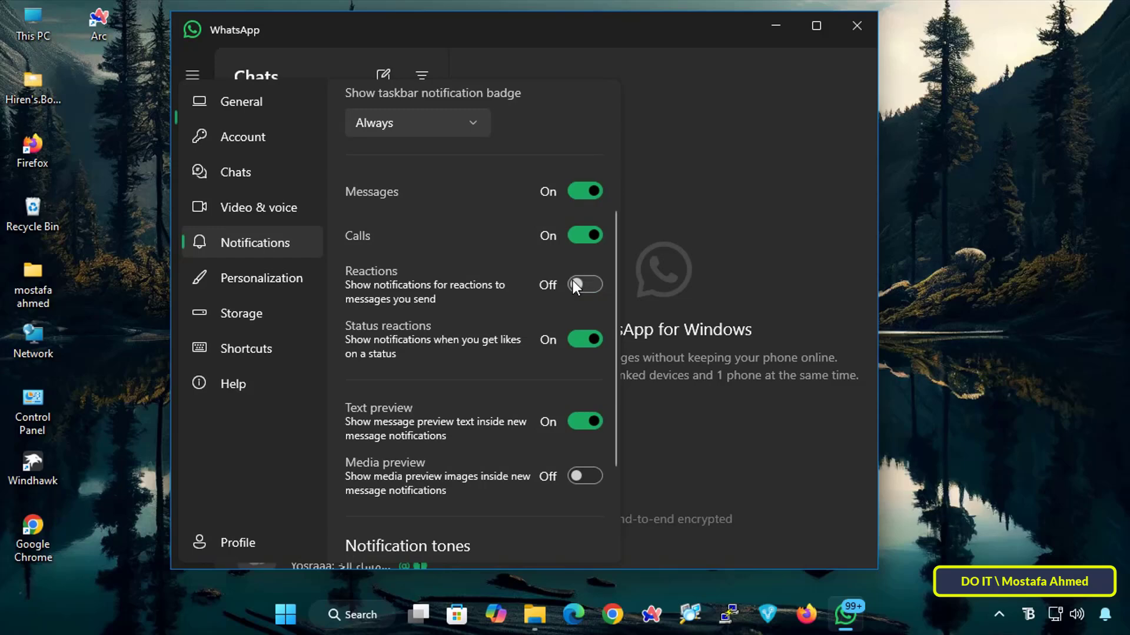
{"action": "left_click", "coordinate": [575, 284]}
{"action": "scroll", "coordinate": [578, 336], "scroll_direction": "down", "scroll_amount": 2}
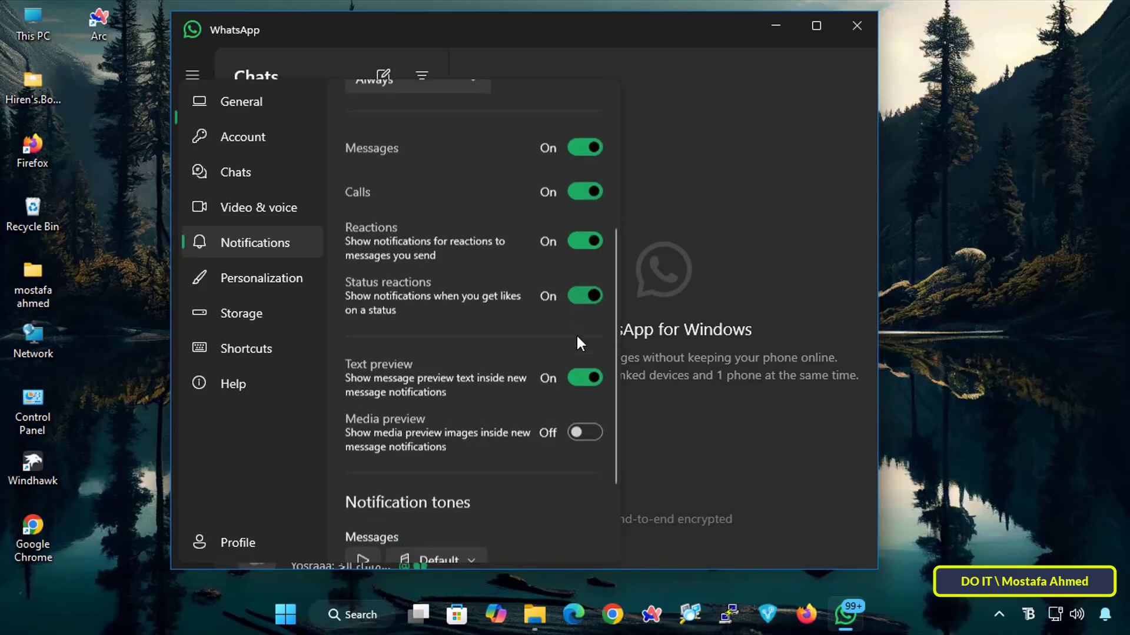
{"action": "scroll", "coordinate": [577, 337], "scroll_direction": "down", "scroll_amount": 1}
{"action": "scroll", "coordinate": [578, 337], "scroll_direction": "down", "scroll_amount": 2}
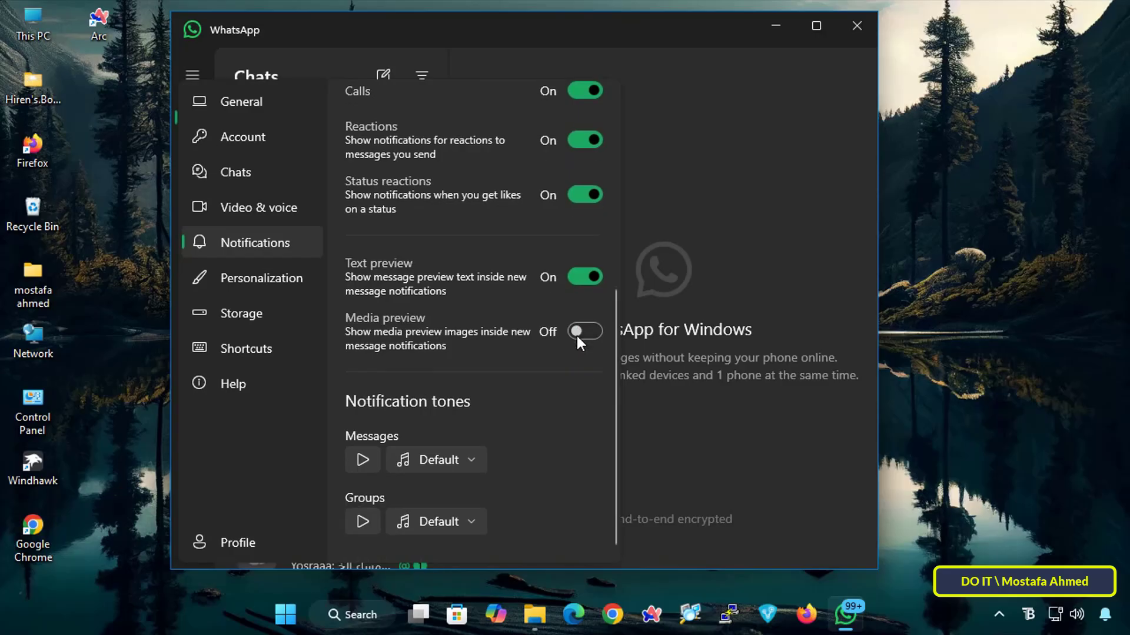
Leave the Messages and Groups notification tones at Default, then close the WhatsApp window
{"action": "scroll", "coordinate": [577, 338], "scroll_direction": "down", "scroll_amount": 1}
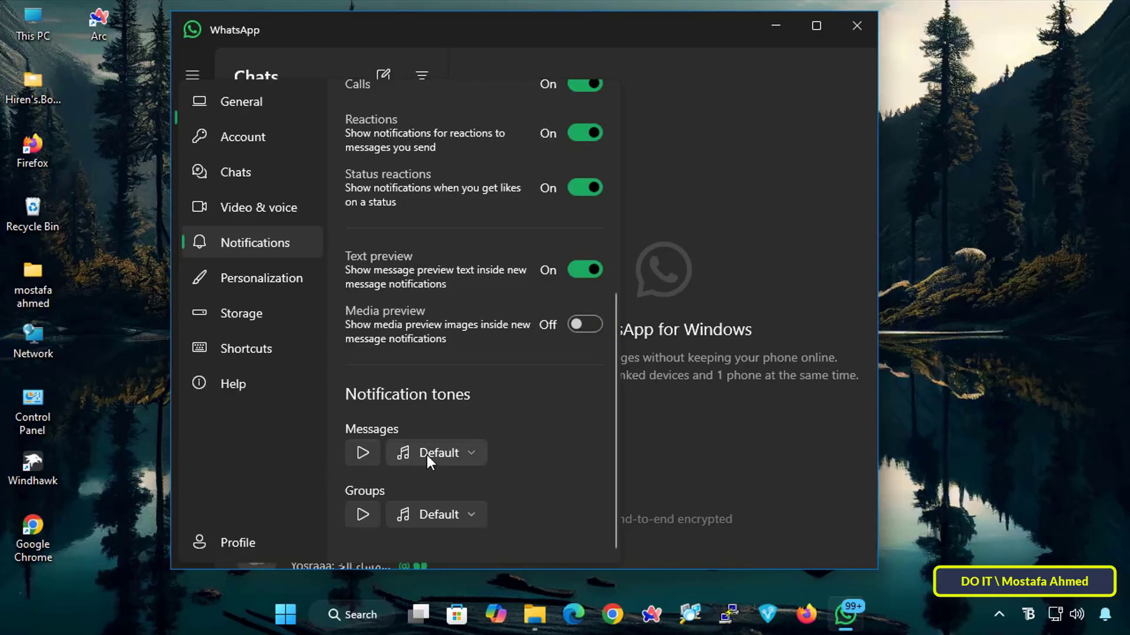
{"action": "left_click", "coordinate": [467, 450]}
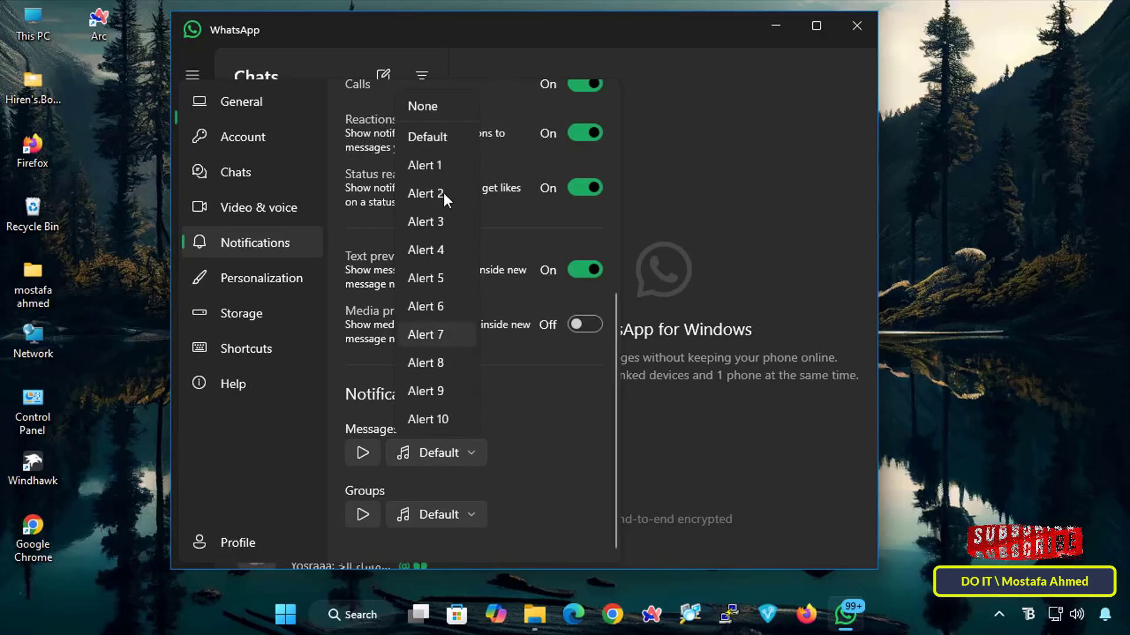
{"action": "left_click", "coordinate": [522, 425]}
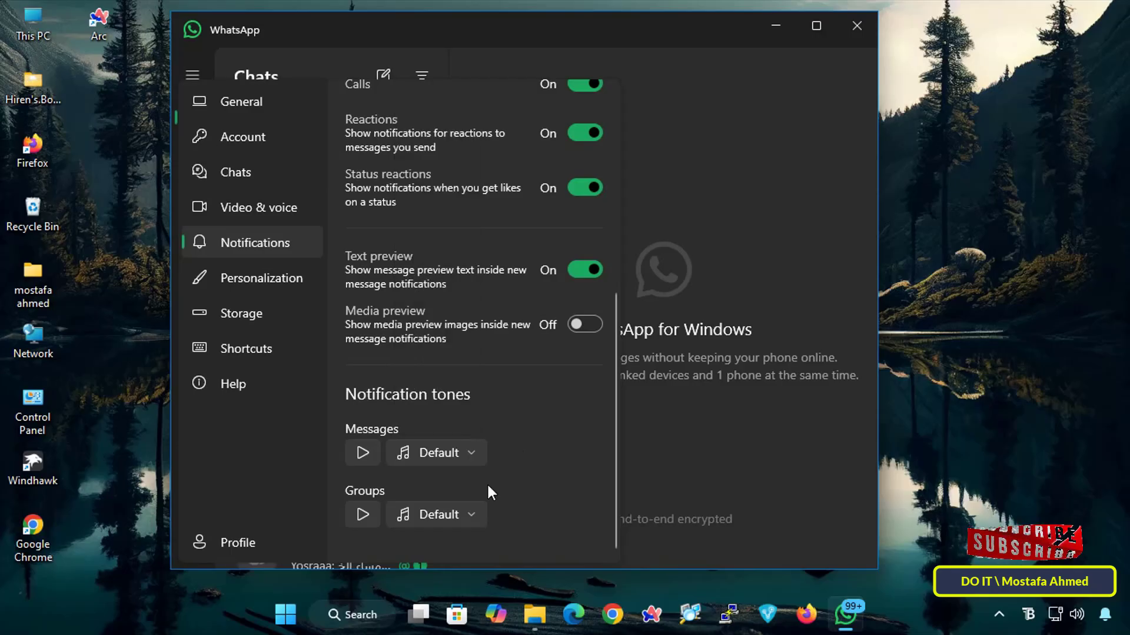
{"action": "left_click", "coordinate": [469, 512]}
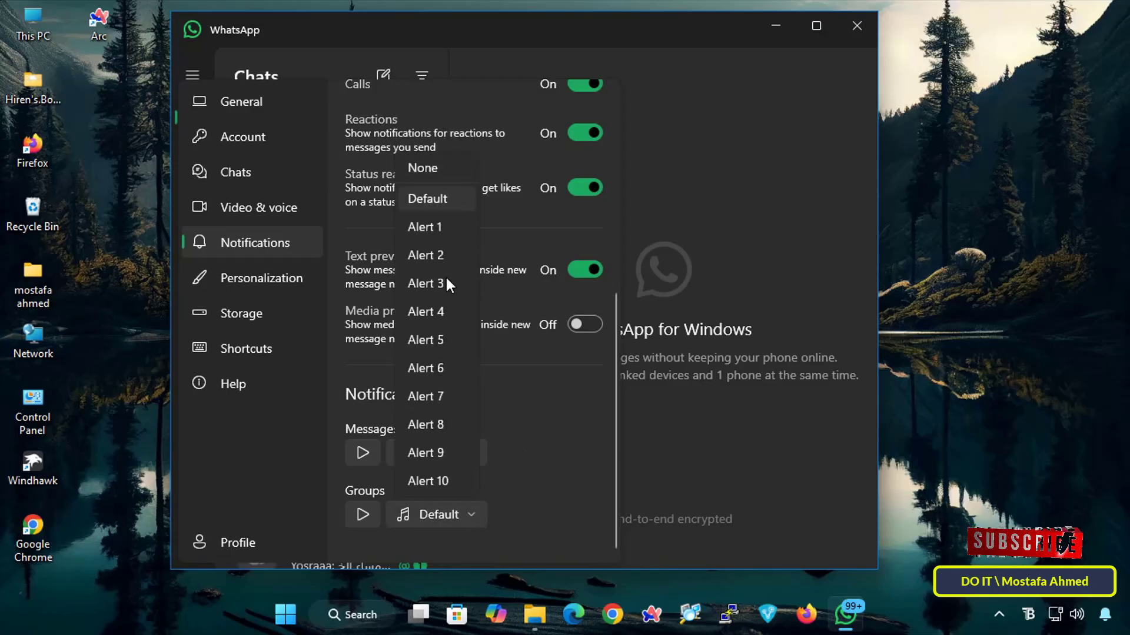
{"action": "left_click", "coordinate": [577, 478]}
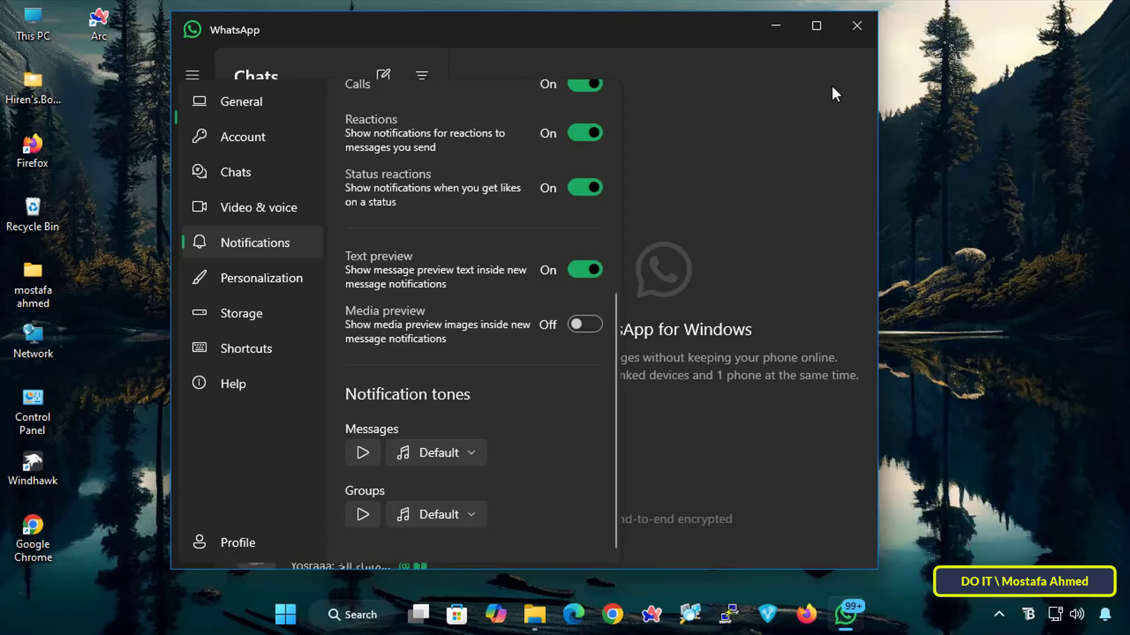
{"action": "left_click", "coordinate": [857, 26]}
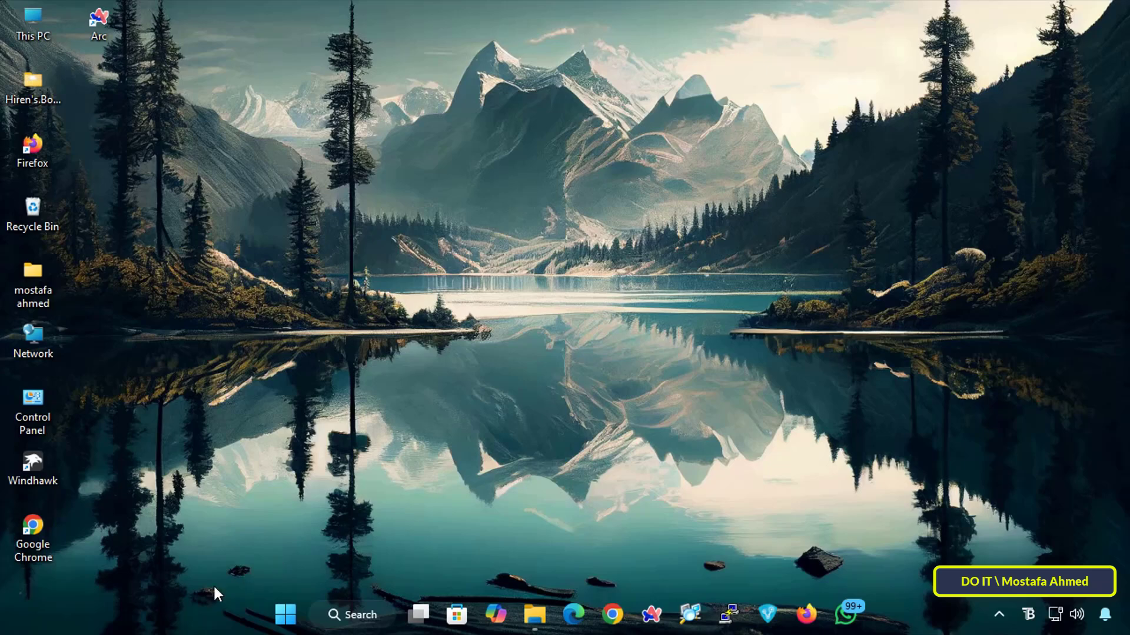
Launch Windows Settings from its pinned tile in the Start menu
{"action": "left_click", "coordinate": [285, 615]}
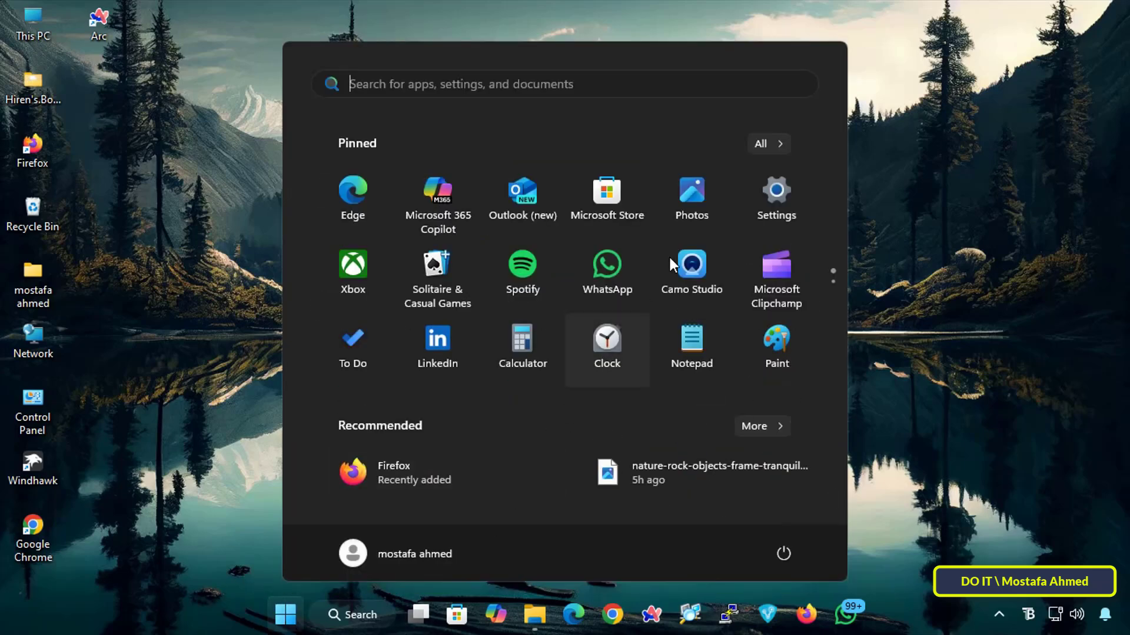
{"action": "left_click", "coordinate": [755, 201]}
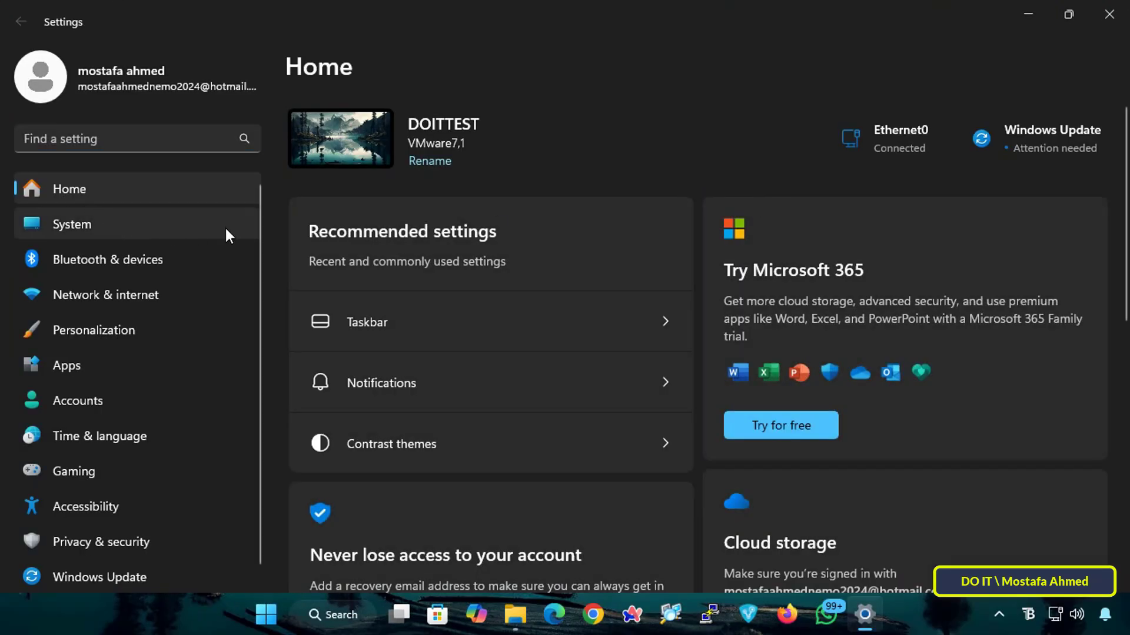
Under System > Notifications, toggle WhatsApp off and back on, then open its notification page
{"action": "left_click", "coordinate": [174, 224]}
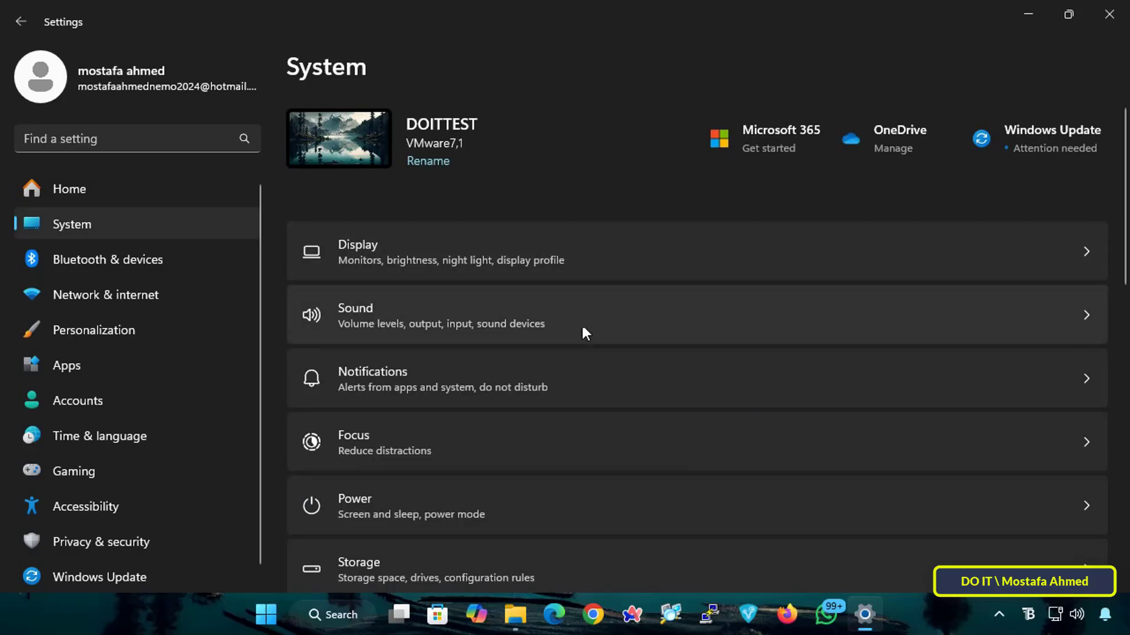
{"action": "left_click", "coordinate": [651, 384]}
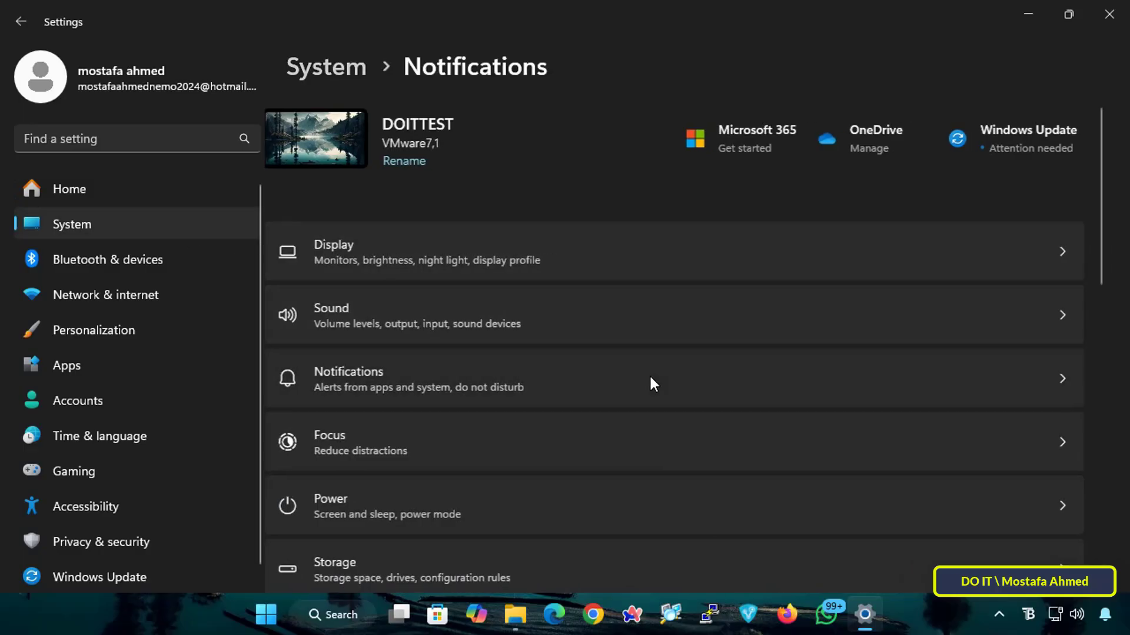
{"action": "scroll", "coordinate": [833, 374], "scroll_direction": "down", "scroll_amount": 2}
{"action": "scroll", "coordinate": [832, 369], "scroll_direction": "down", "scroll_amount": 4}
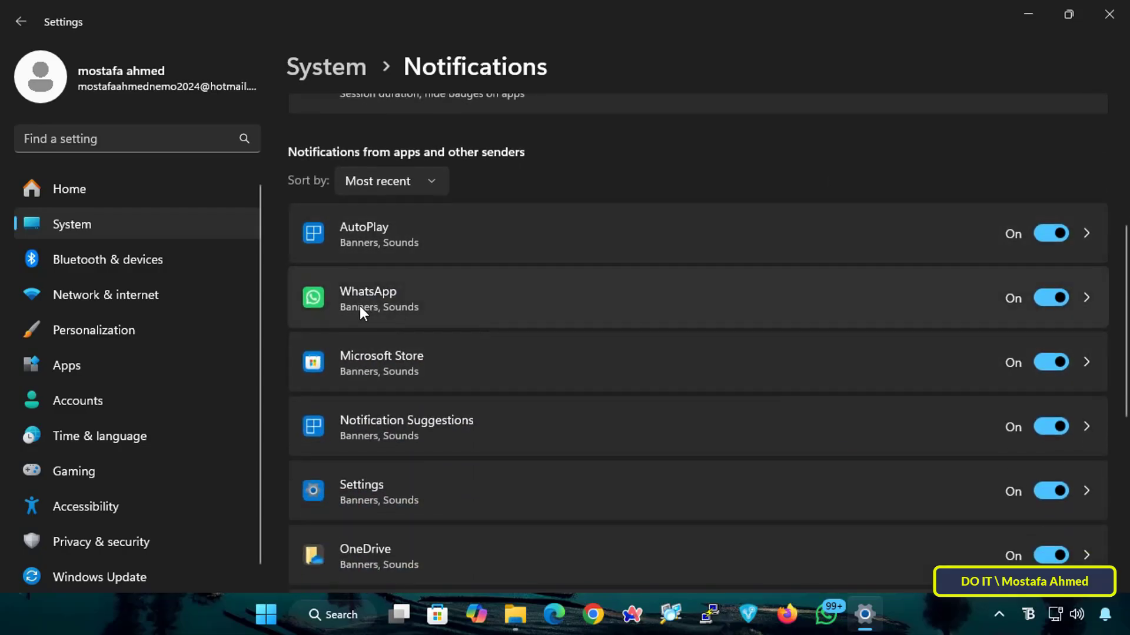
{"action": "left_click", "coordinate": [1040, 301]}
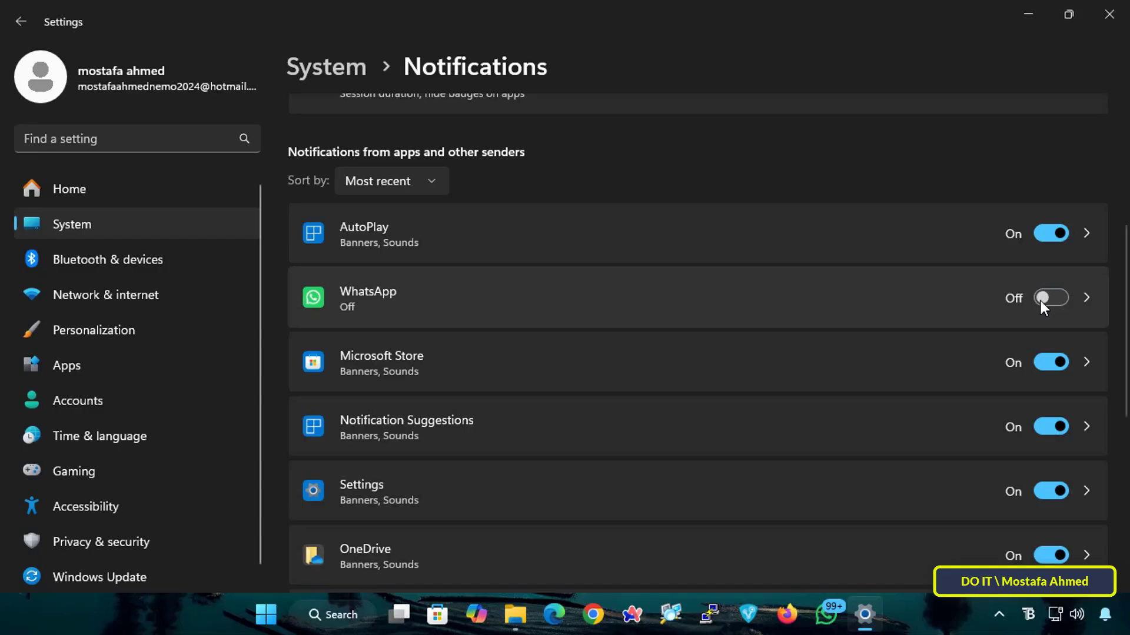
{"action": "left_click", "coordinate": [1047, 301]}
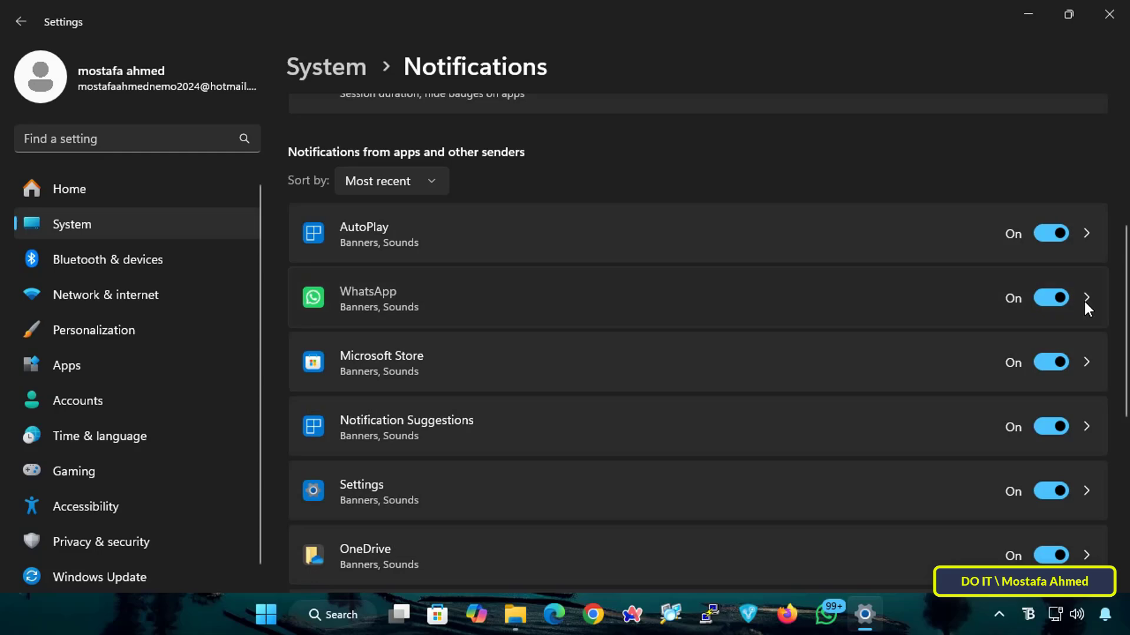
{"action": "left_click", "coordinate": [1085, 301]}
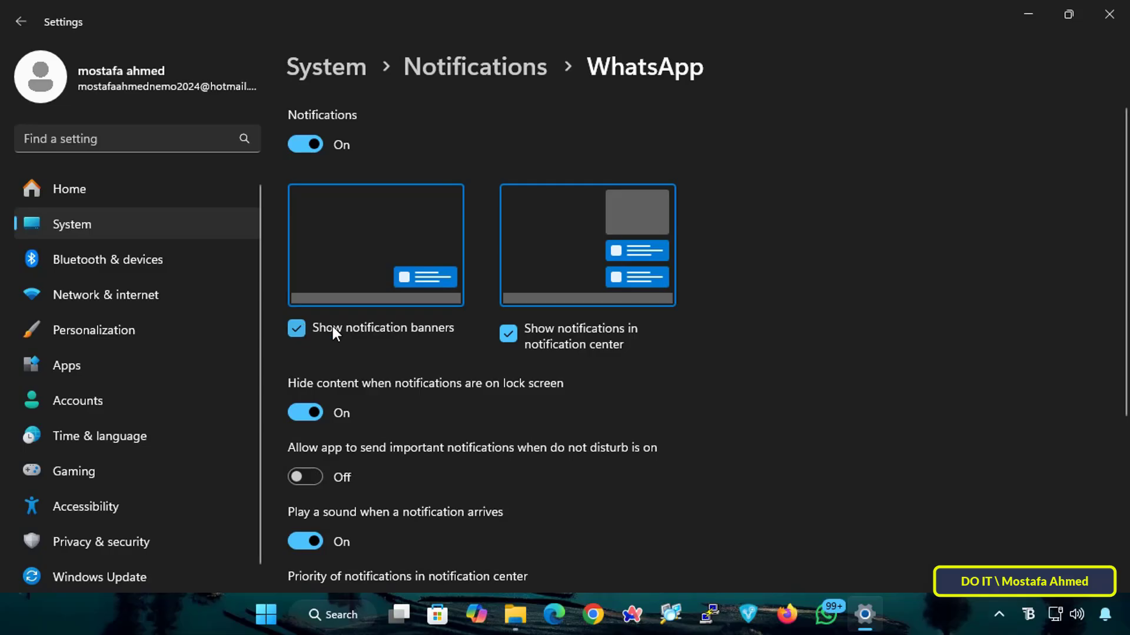
{"action": "left_click", "coordinate": [379, 329]}
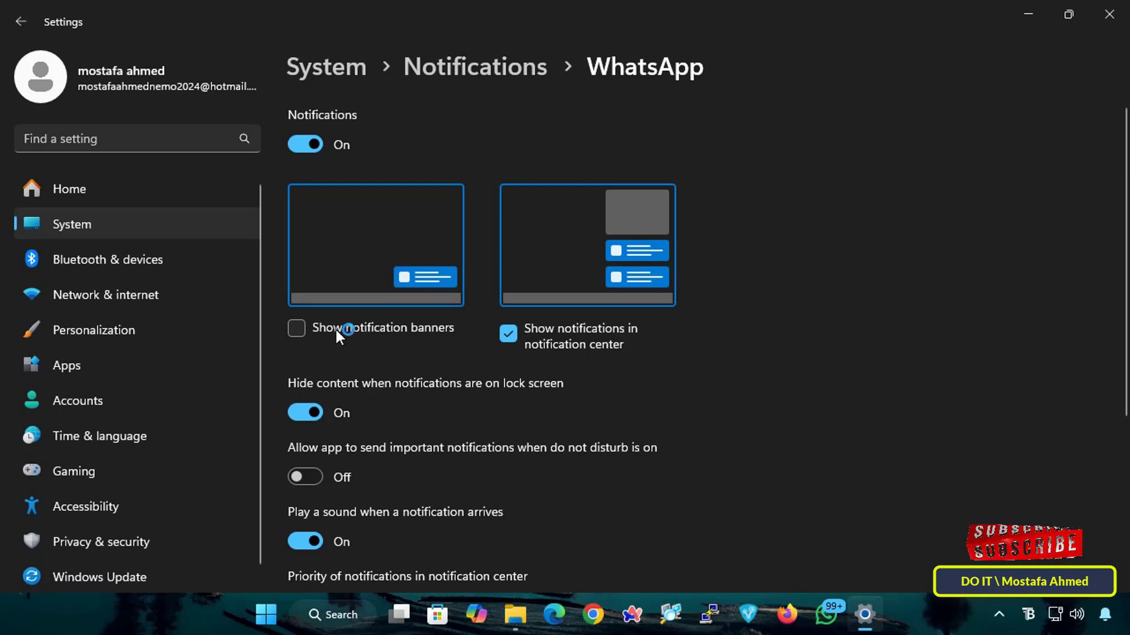
{"action": "left_click", "coordinate": [551, 342]}
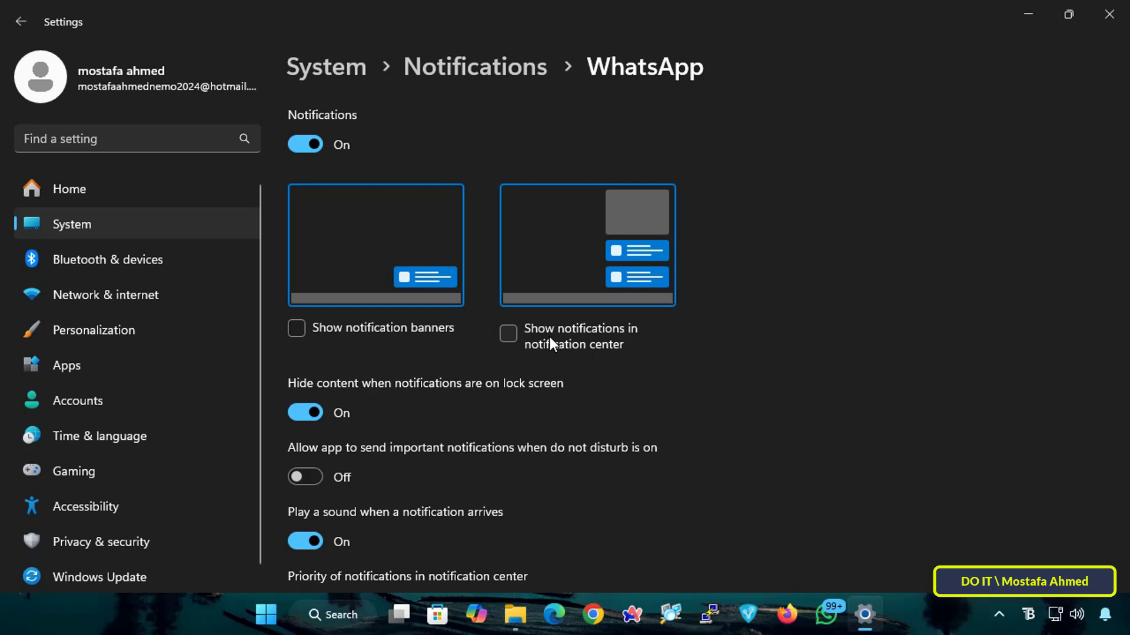
{"action": "left_click", "coordinate": [550, 338]}
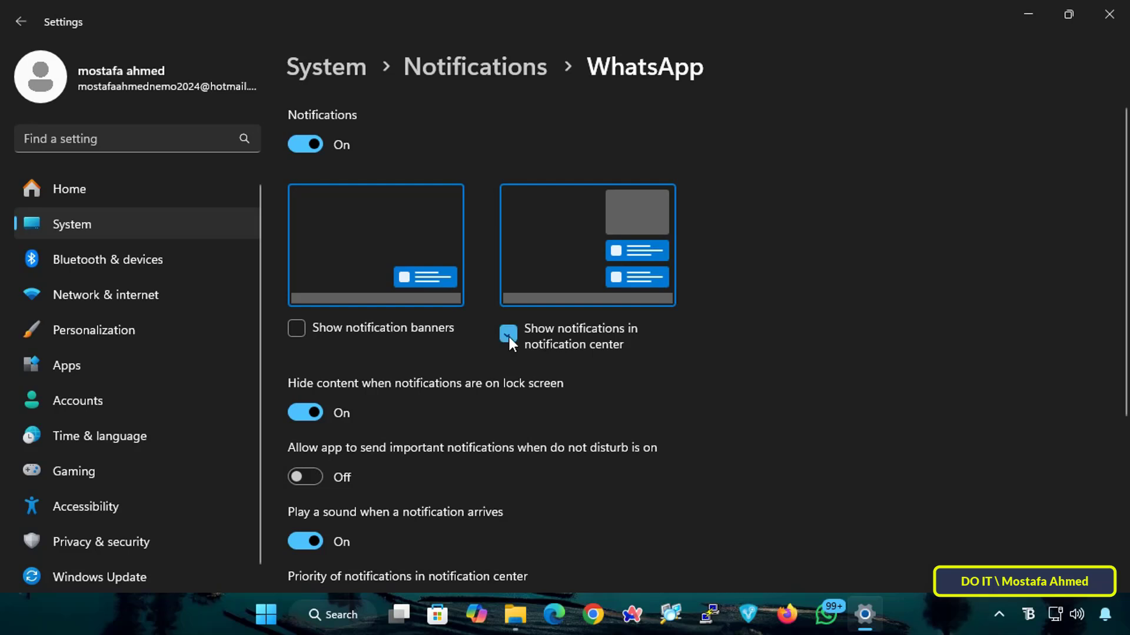
{"action": "left_click", "coordinate": [386, 331]}
{"action": "scroll", "coordinate": [558, 353], "scroll_direction": "down", "scroll_amount": 3}
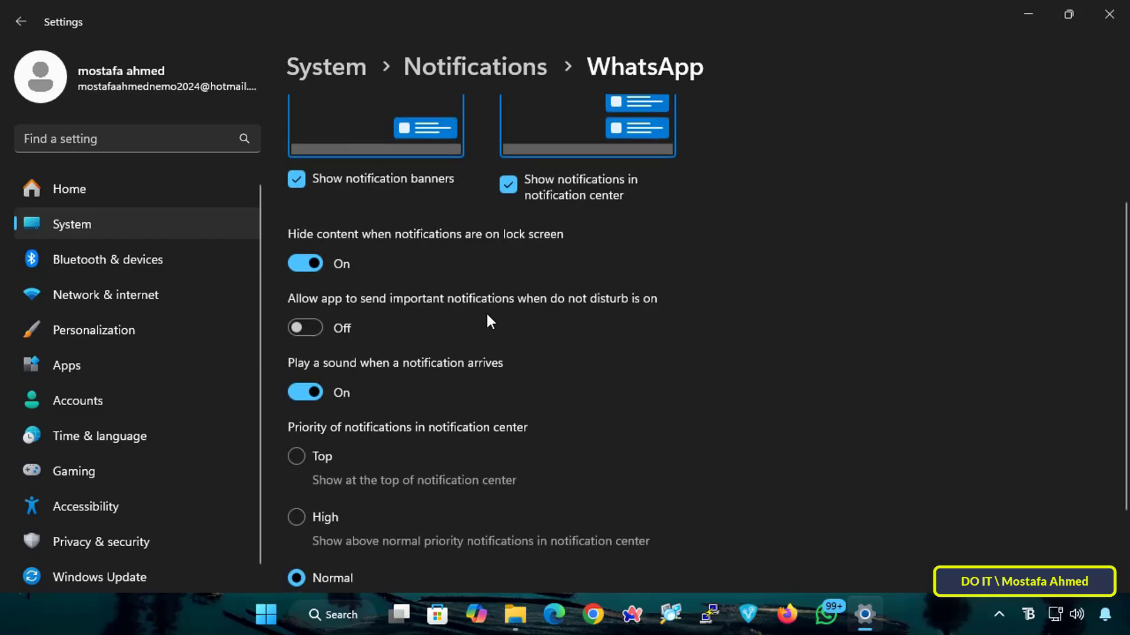
{"action": "scroll", "coordinate": [487, 312], "scroll_direction": "down", "scroll_amount": 1}
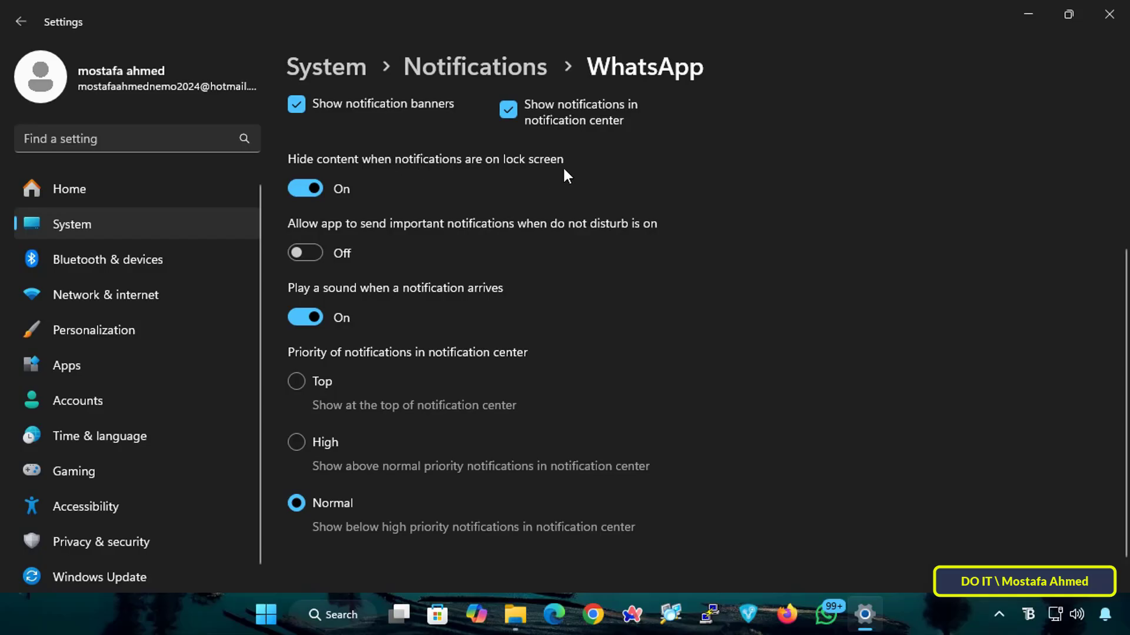
{"action": "left_click", "coordinate": [307, 195]}
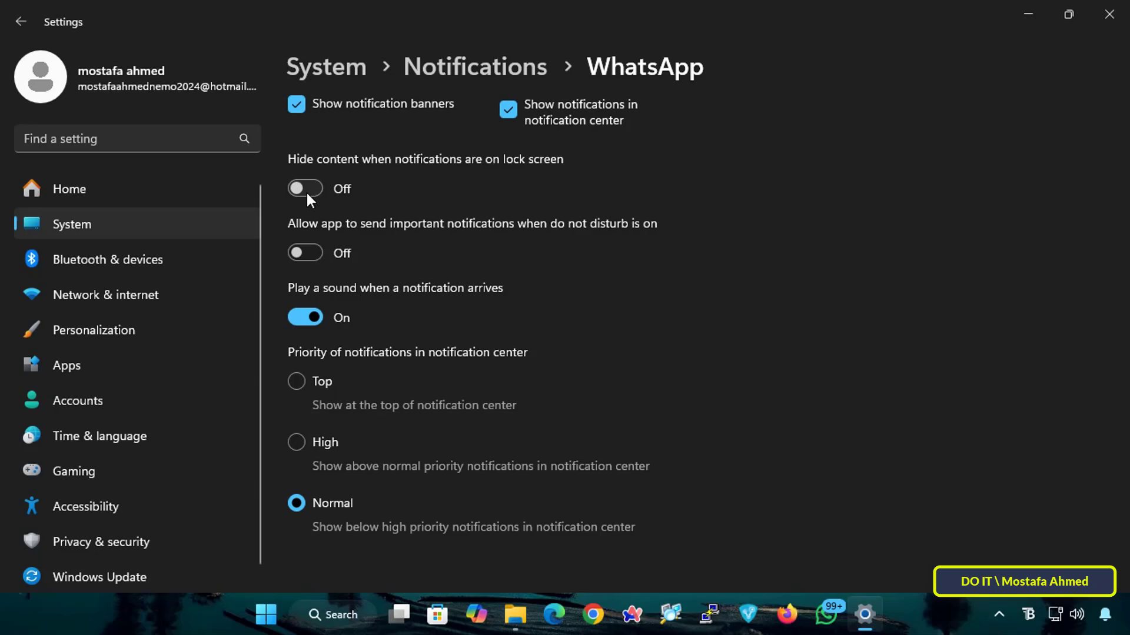
{"action": "left_click", "coordinate": [306, 190]}
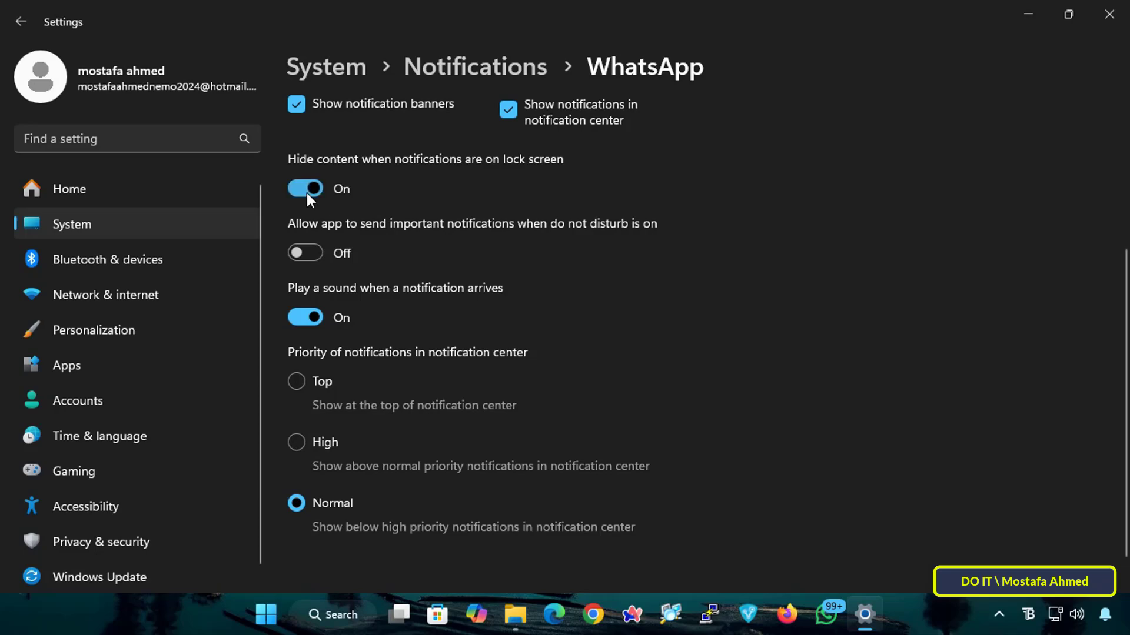
{"action": "left_click", "coordinate": [306, 253]}
{"action": "left_click", "coordinate": [306, 253]}
{"action": "left_click", "coordinate": [310, 319]}
{"action": "left_click", "coordinate": [308, 317]}
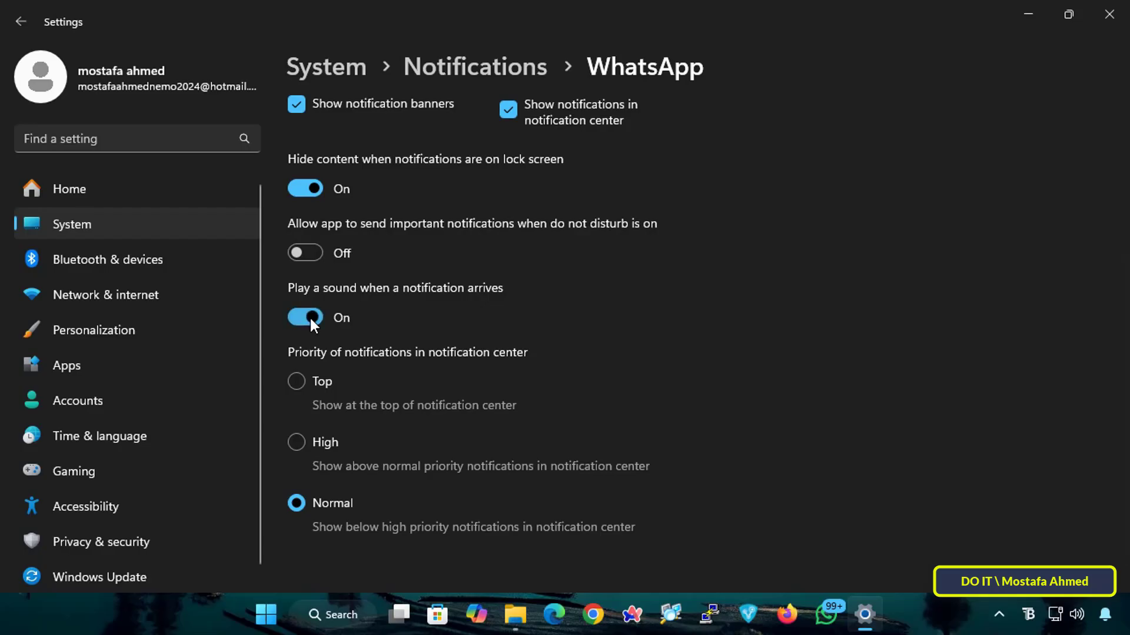
{"action": "scroll", "coordinate": [447, 326], "scroll_direction": "down", "scroll_amount": 1}
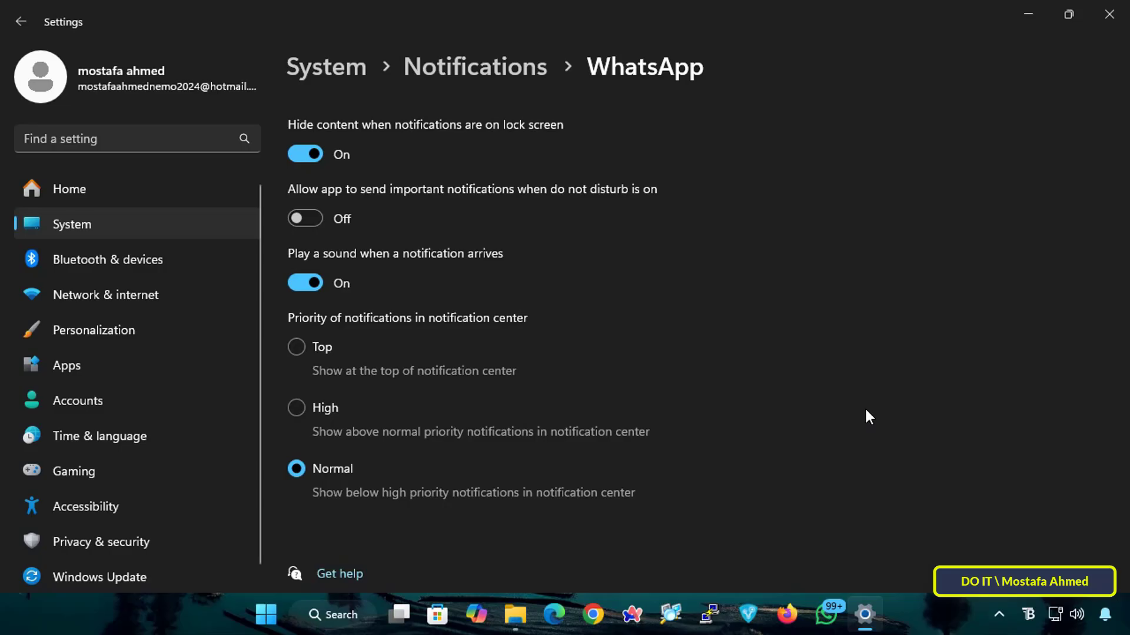
{"action": "scroll", "coordinate": [865, 410], "scroll_direction": "up", "scroll_amount": 5}
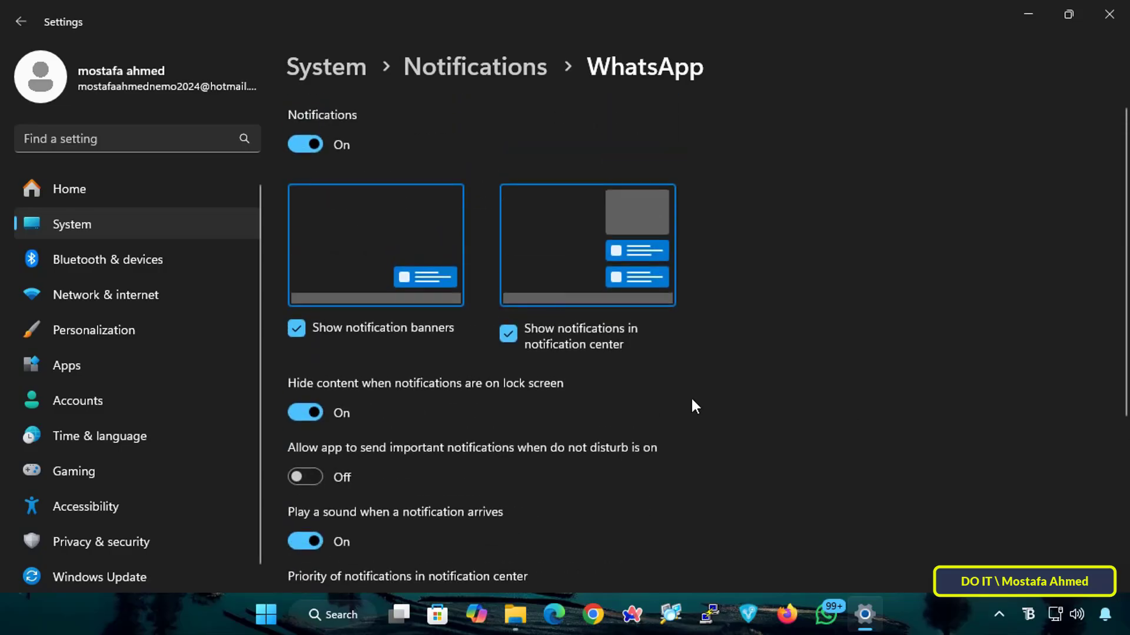
{"action": "left_click", "coordinate": [317, 147]}
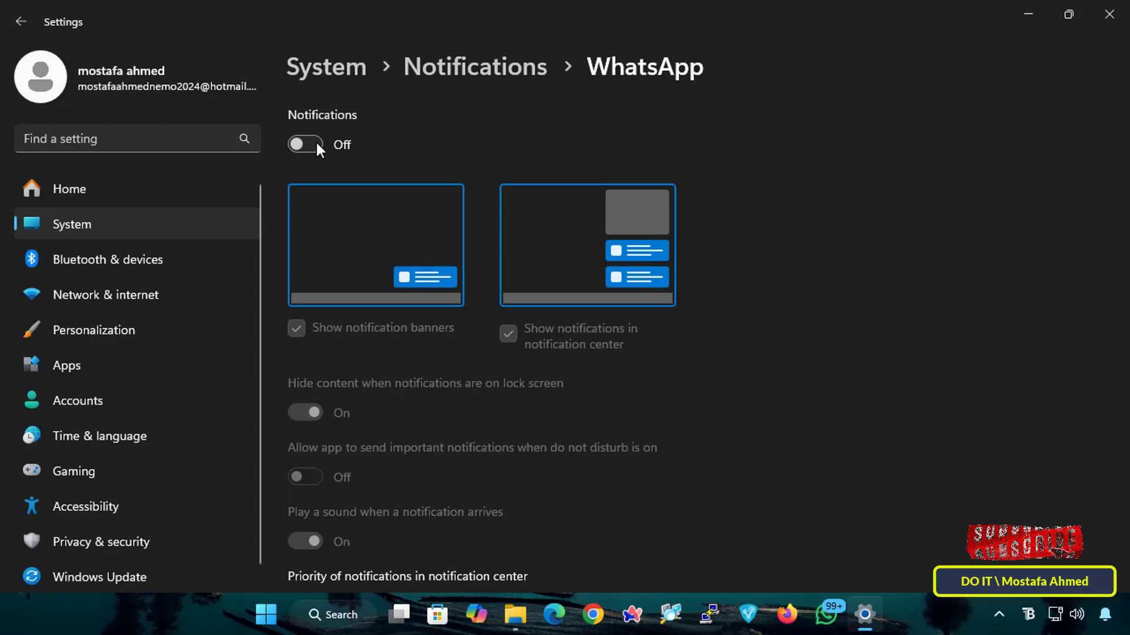
{"action": "left_click", "coordinate": [317, 147]}
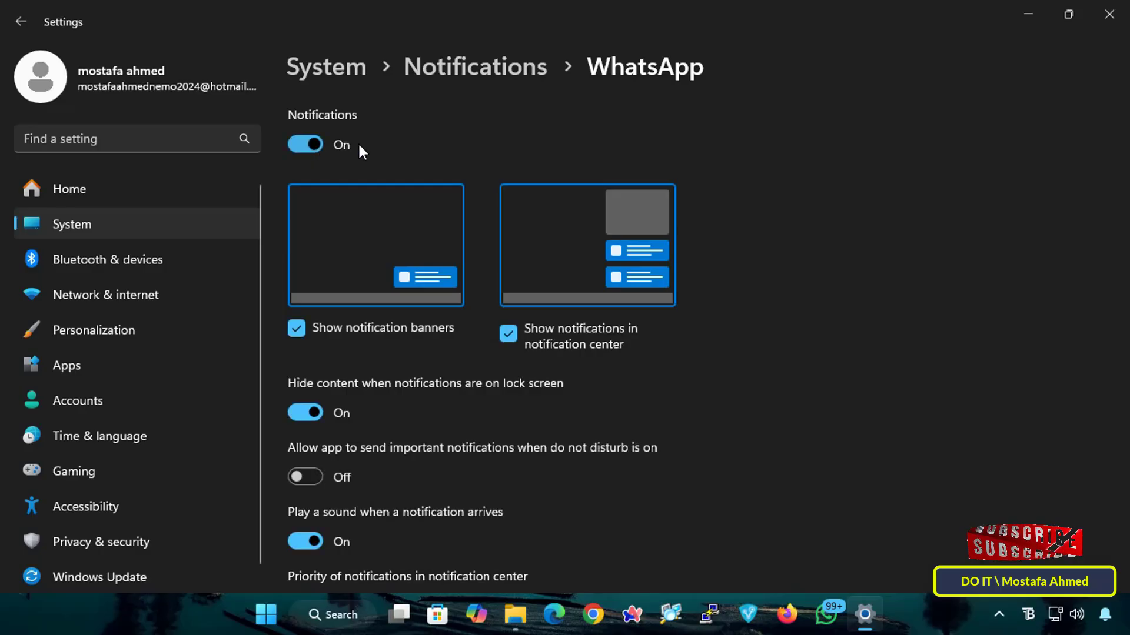